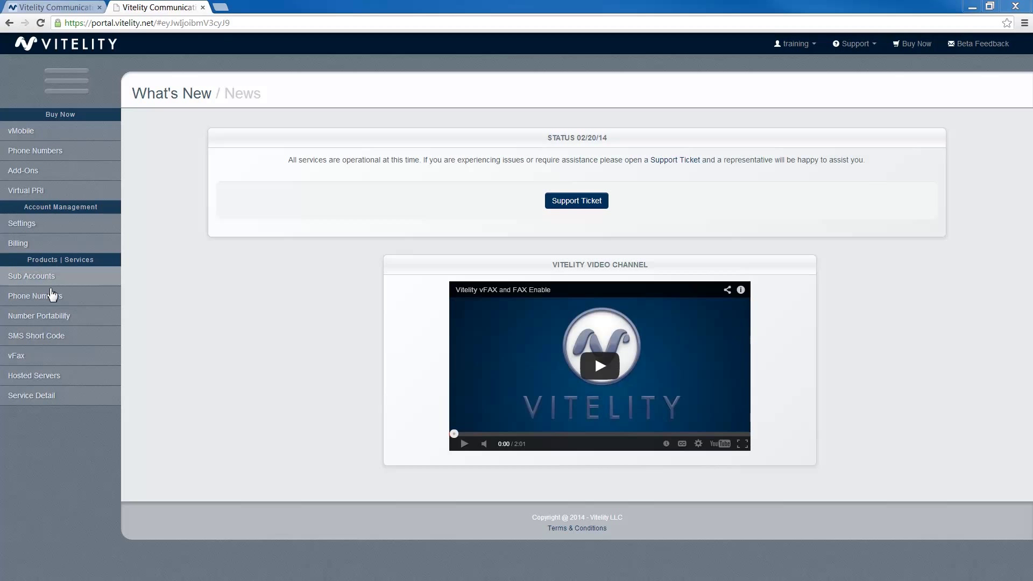
# Expand Number Portability in the sidebar to show Port Requests.
pyautogui.click(54, 323)
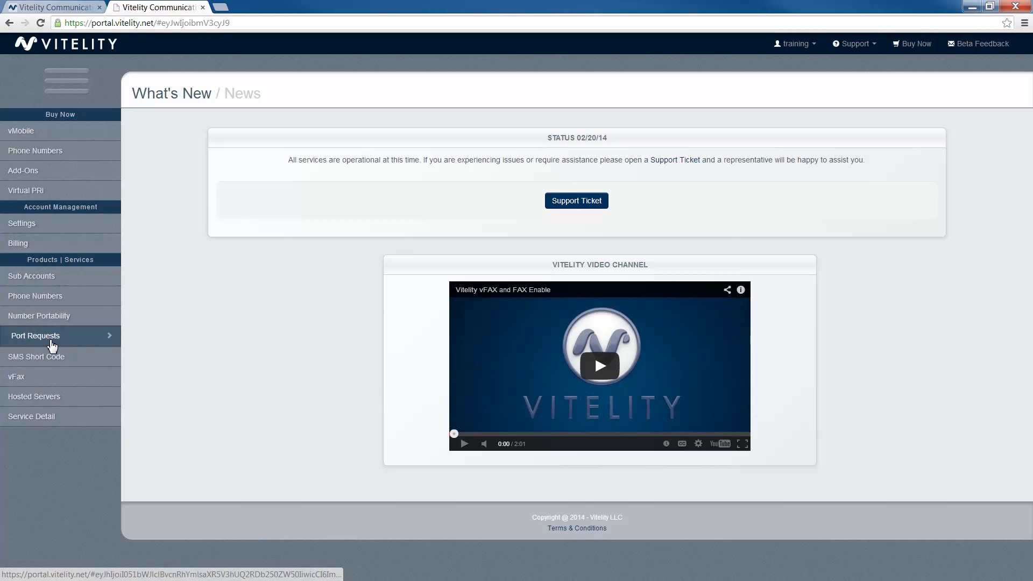
# Go to Port Requests to see LNP pricing and current orders.
pyautogui.click(54, 339)
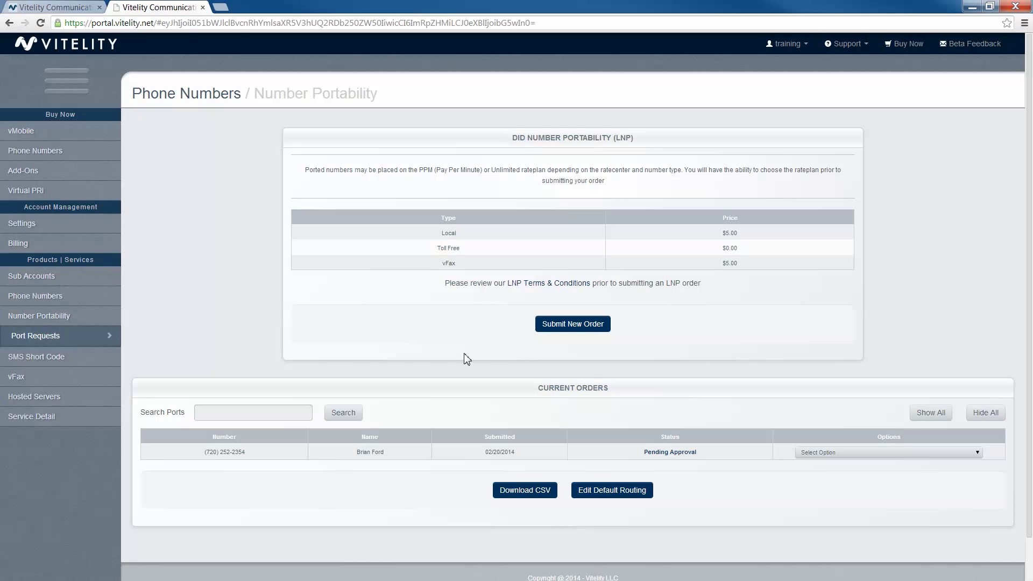
# Start a new port order with NPA 720 and NXX 252 and submit it.
pyautogui.click(573, 333)
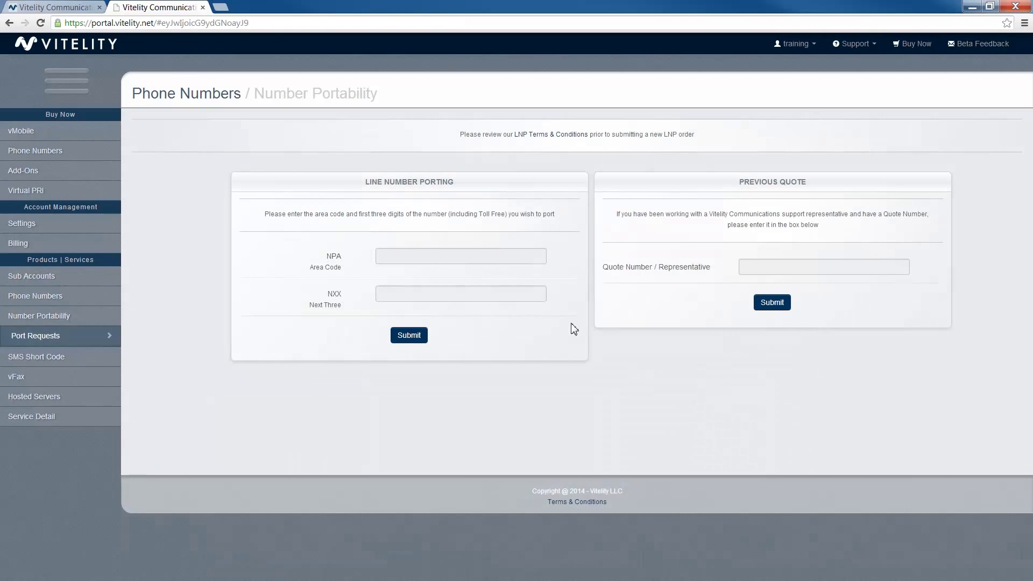
pyautogui.click(506, 254)
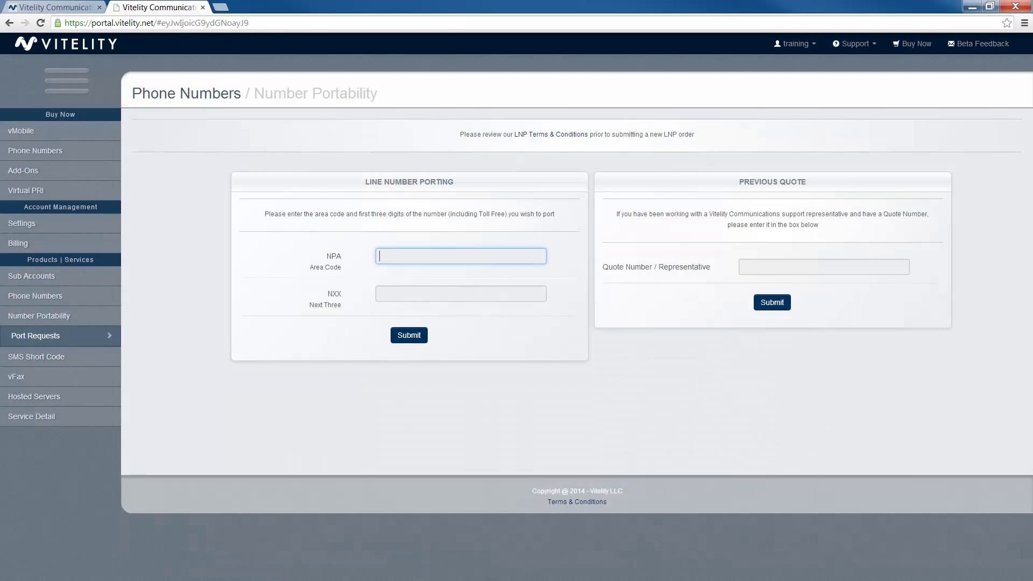
pyautogui.write('720')
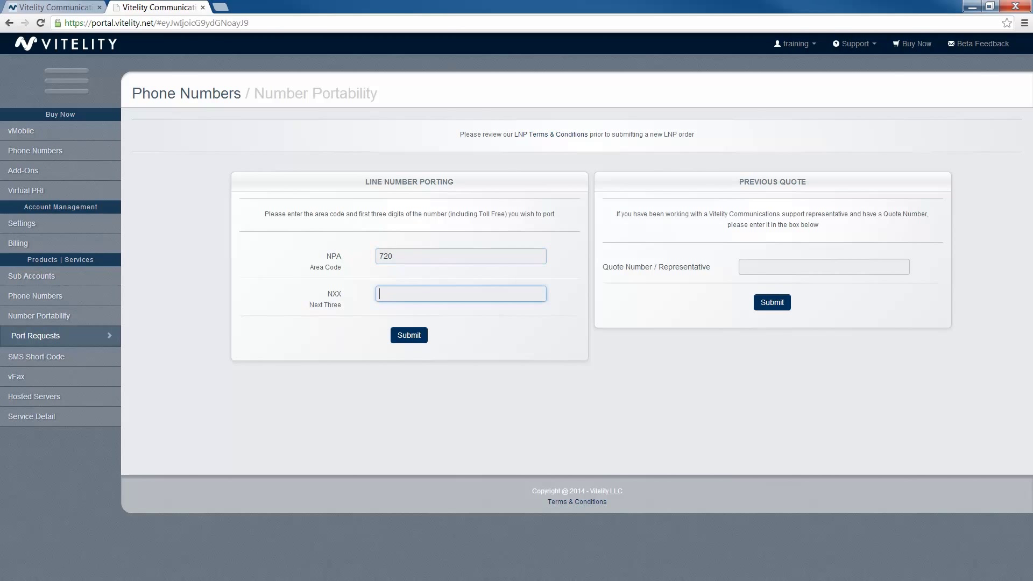
pyautogui.write('252')
pyautogui.click(421, 338)
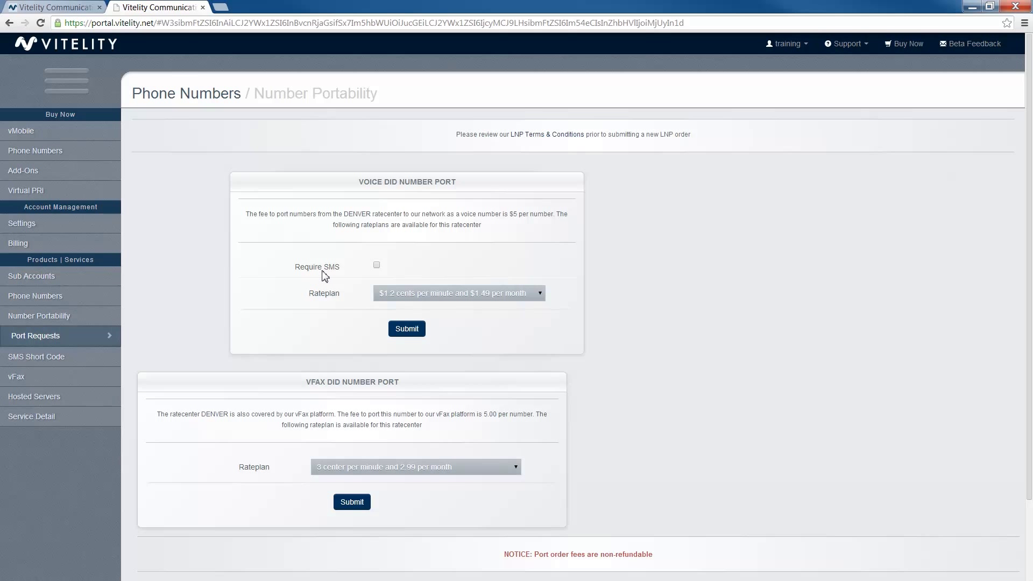
# Require SMS, keep the 1.2¢/minute $1.49/month rateplan, and submit the voice DID port.
pyautogui.click(376, 267)
pyautogui.click(539, 298)
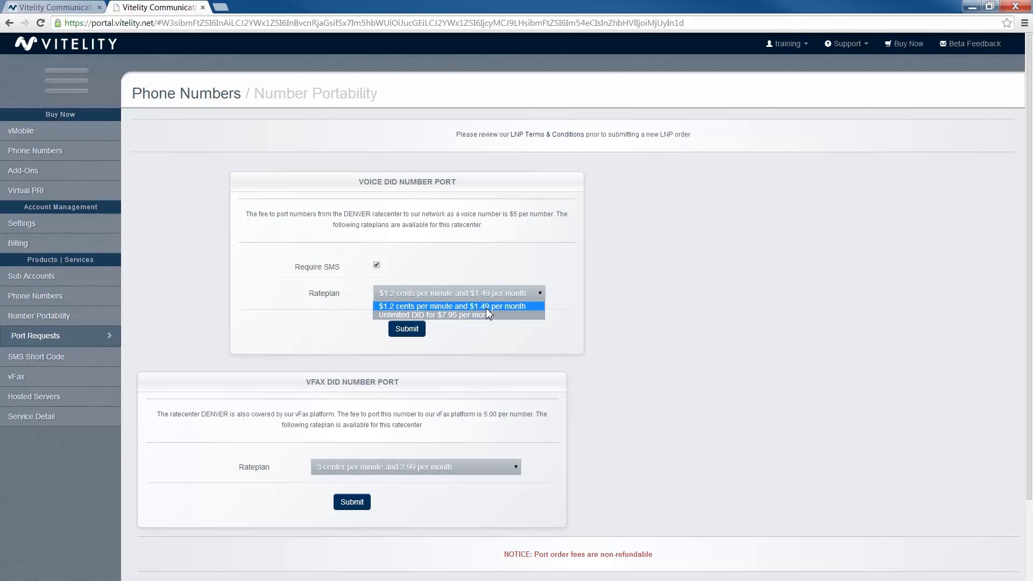
pyautogui.click(485, 307)
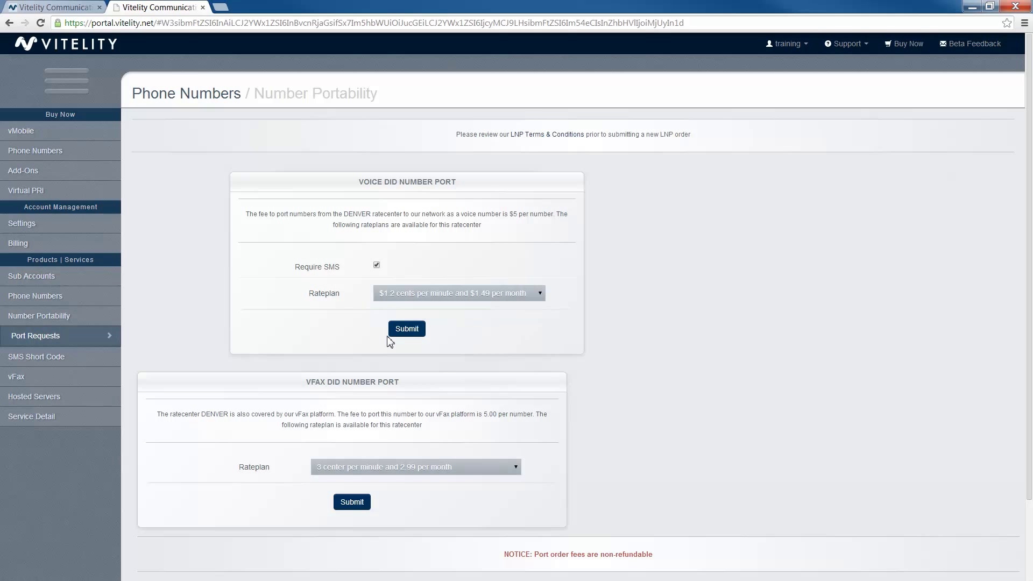
pyautogui.click(409, 330)
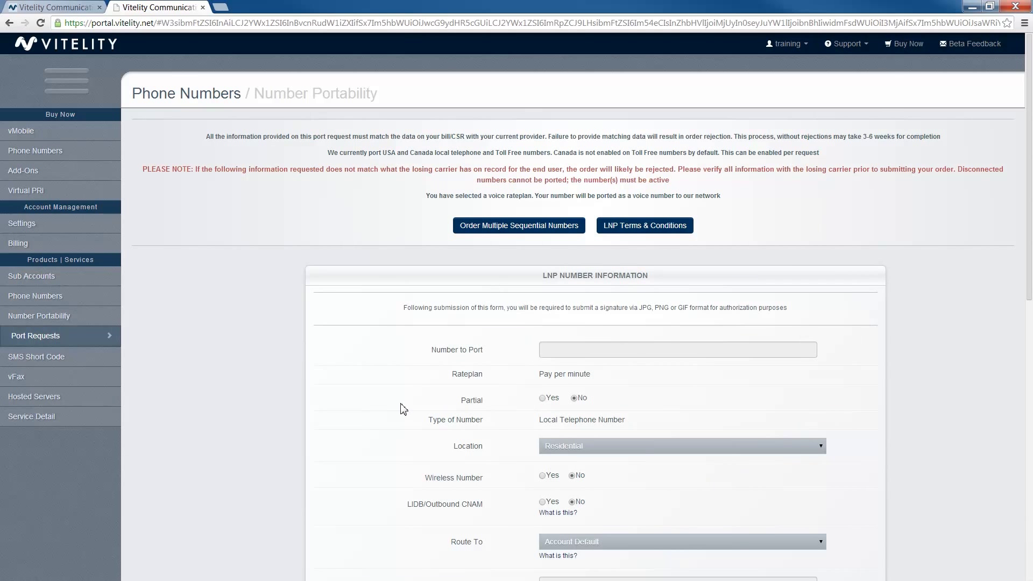
# Scroll through the LNP Number Information form to review its fields.
pyautogui.scroll(-3, 578, 348)
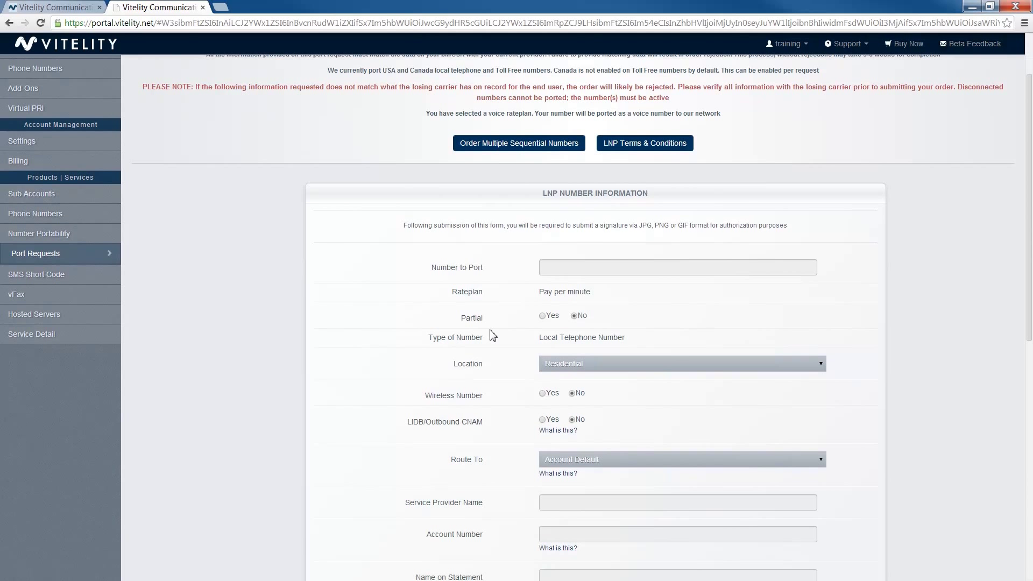
pyautogui.scroll(3, 517, 390)
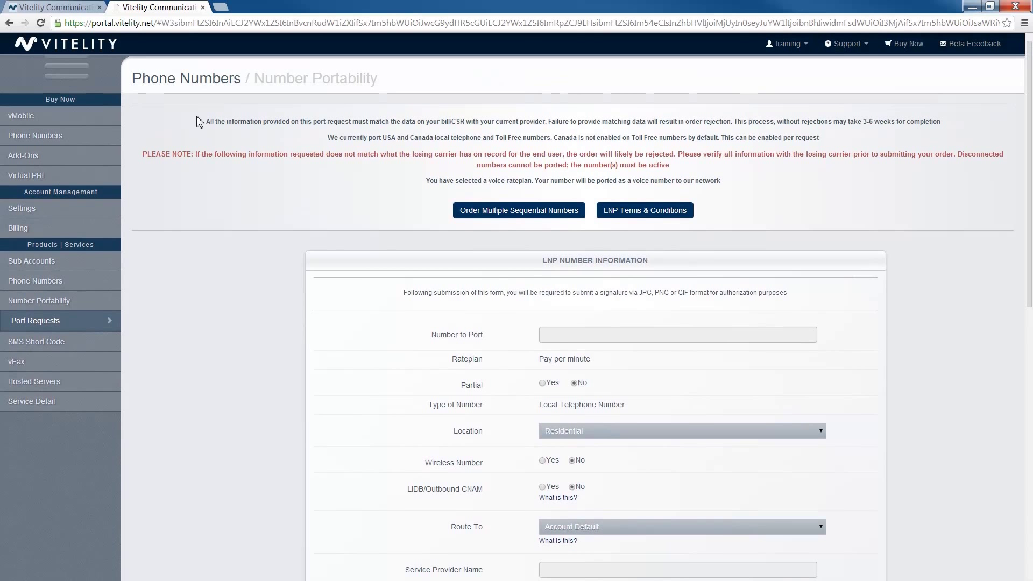
pyautogui.scroll(-3, 199, 122)
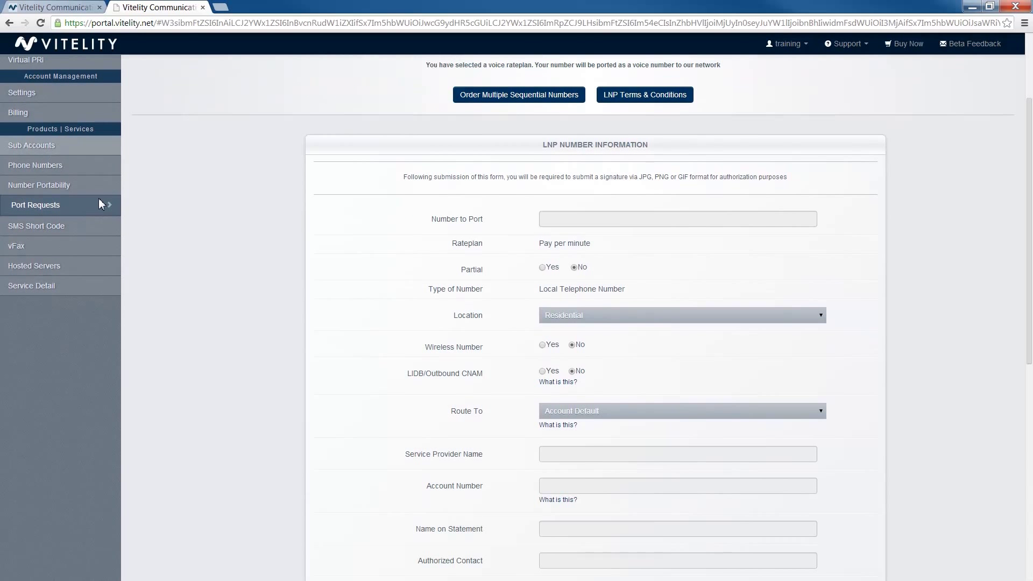
pyautogui.scroll(-1, 276, 304)
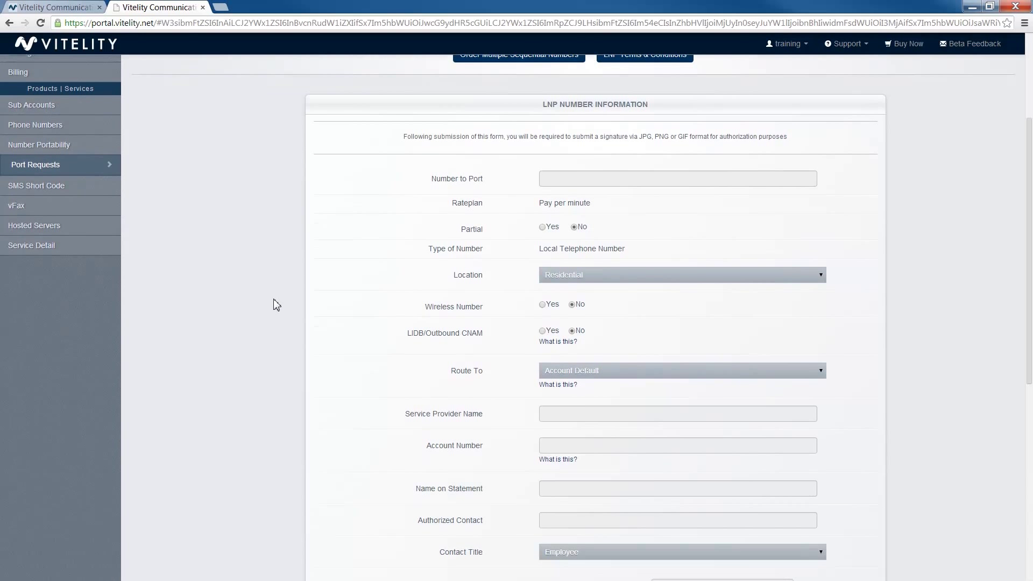
# Enter the ten-digit number to port, leaving Partial and Wireless Number set to No.
pyautogui.click(689, 179)
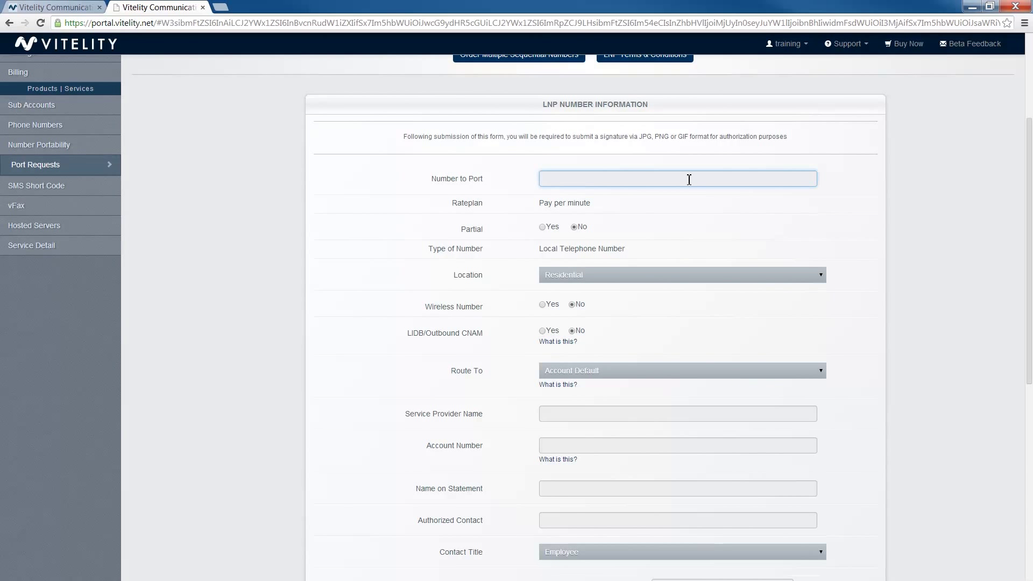
pyautogui.scroll(-1, 617, 195)
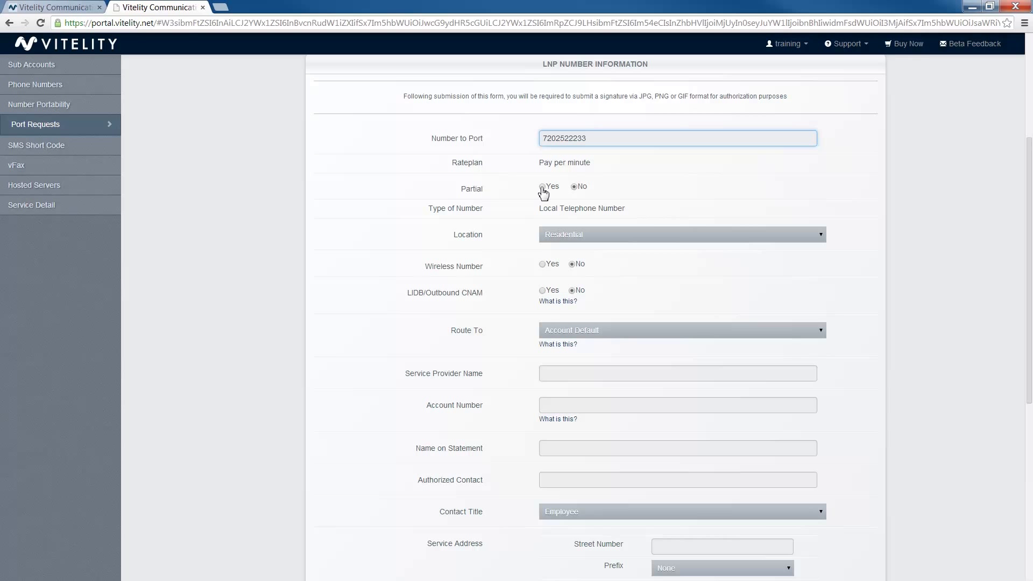
pyautogui.click(543, 189)
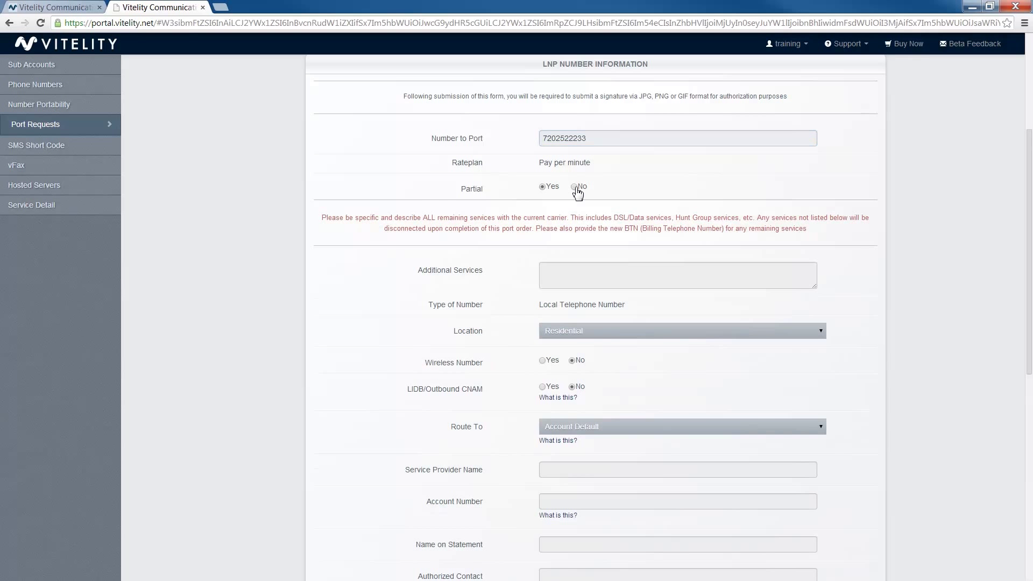
pyautogui.click(574, 187)
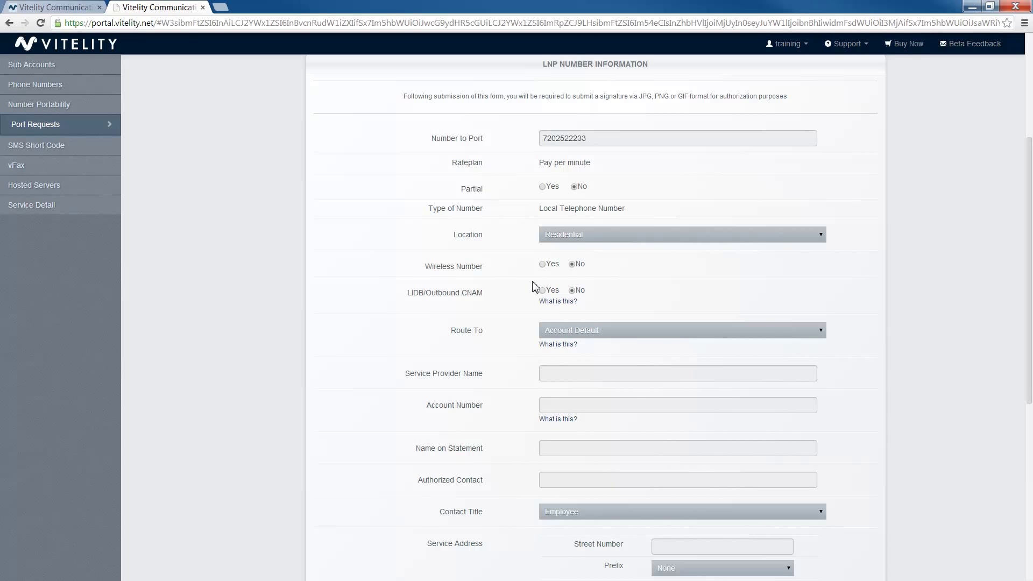
pyautogui.click(544, 264)
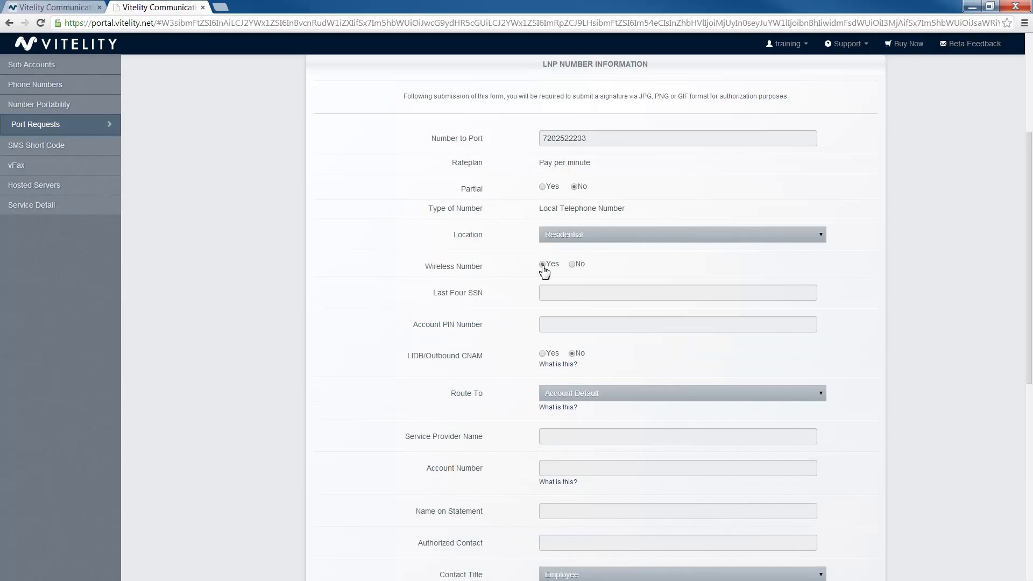
pyautogui.click(575, 265)
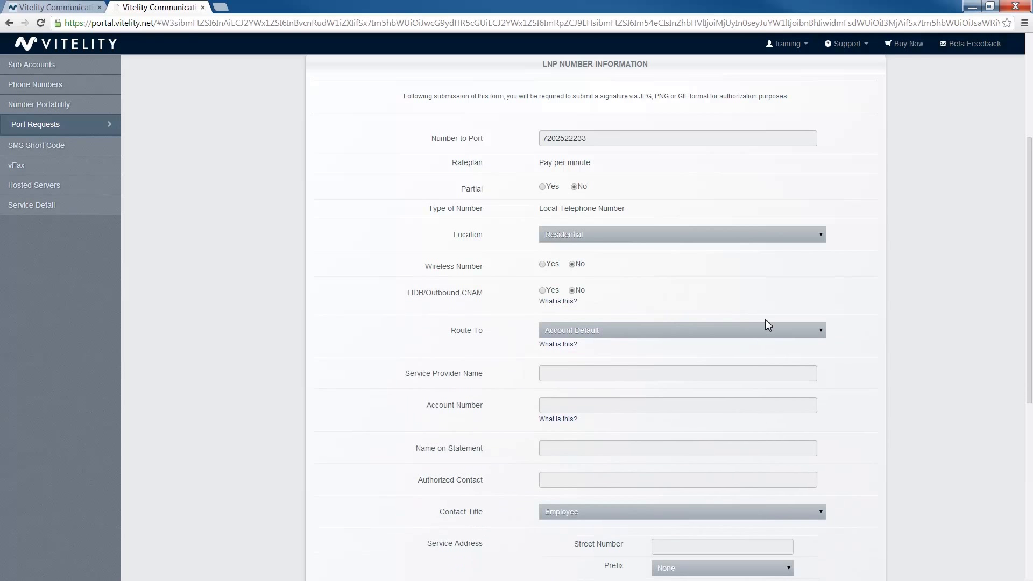
pyautogui.scroll(-1, 765, 319)
pyautogui.scroll(-2, 752, 327)
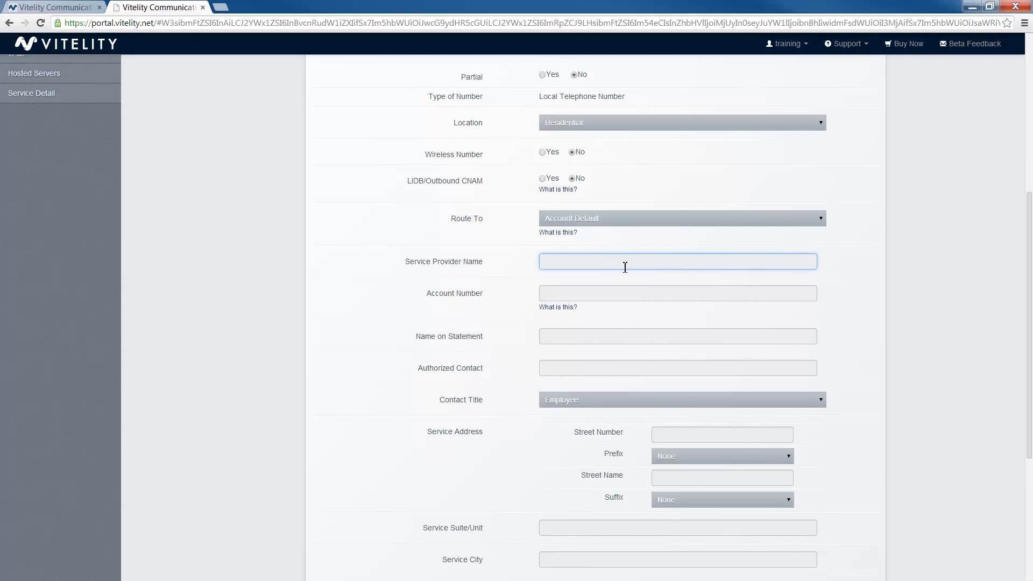
# Fill in the current carrier, account number, statement name and authorized contact.
pyautogui.write('carrier')
pyautogui.press('Tab')
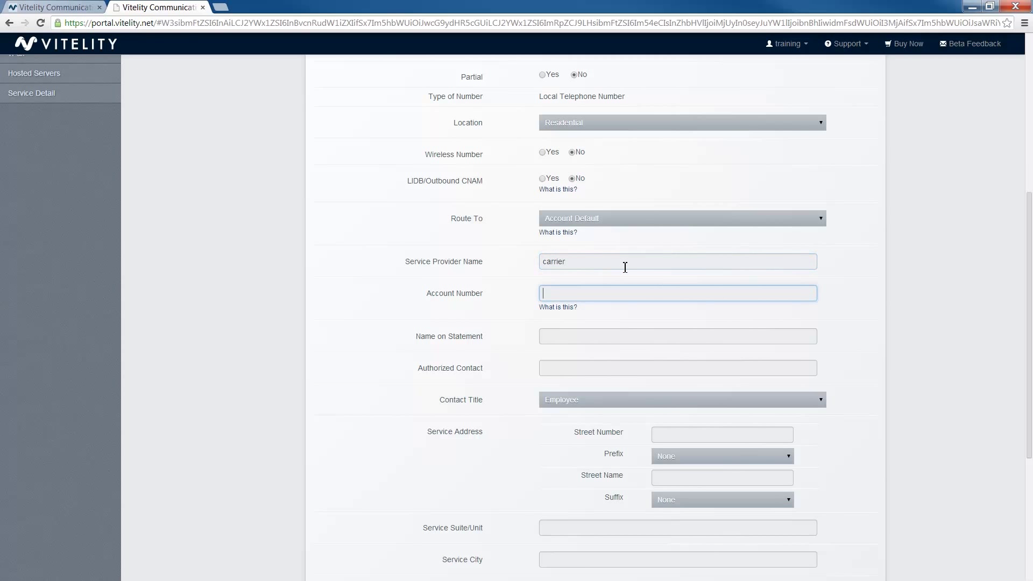
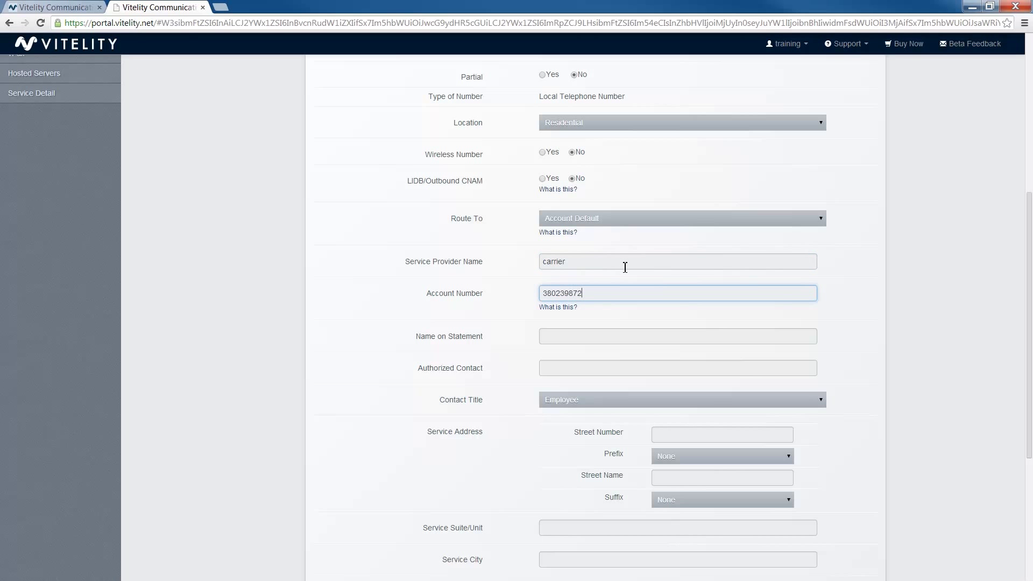
pyautogui.click(604, 339)
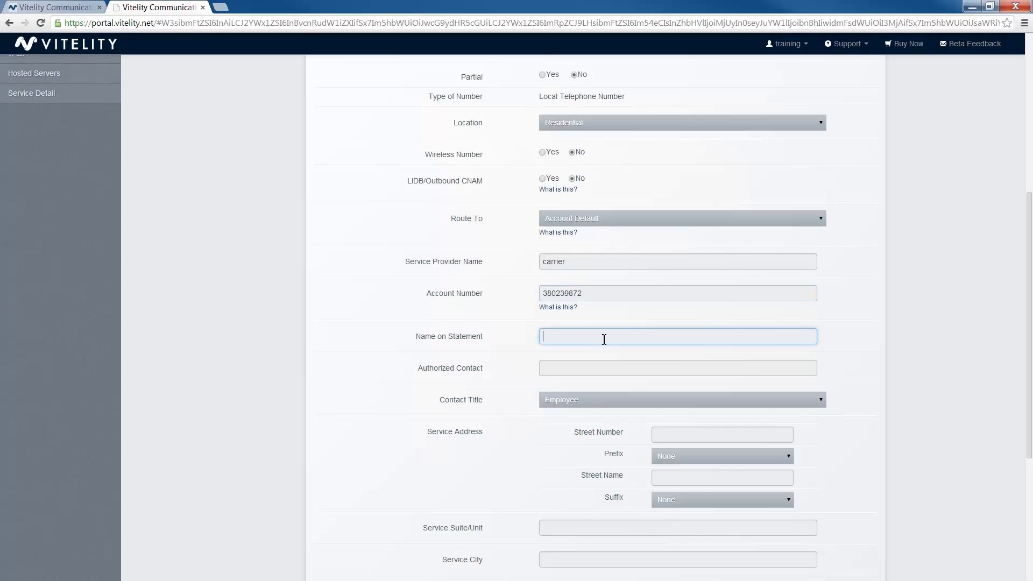
pyautogui.press('Tab')
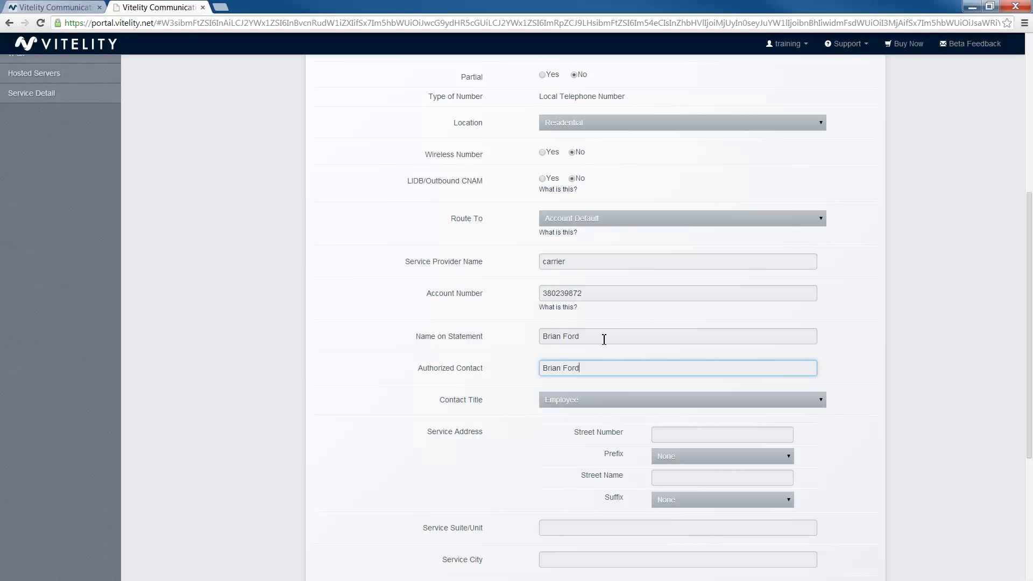
# Enter the service street number, street name, city, state and zip code.
pyautogui.press('Tab')
pyautogui.press('Tab')
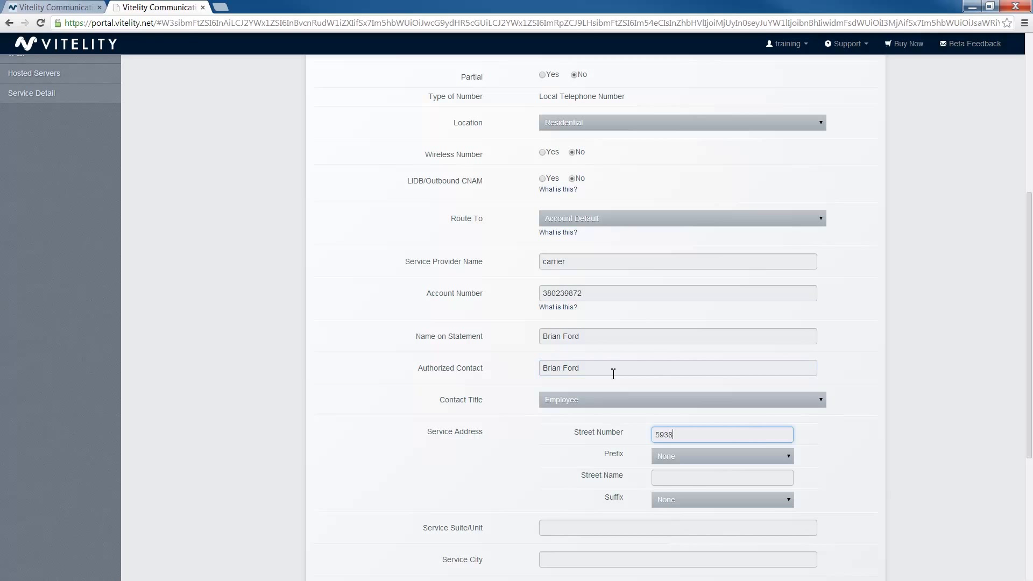
pyautogui.press('Tab')
pyautogui.press('Tab')
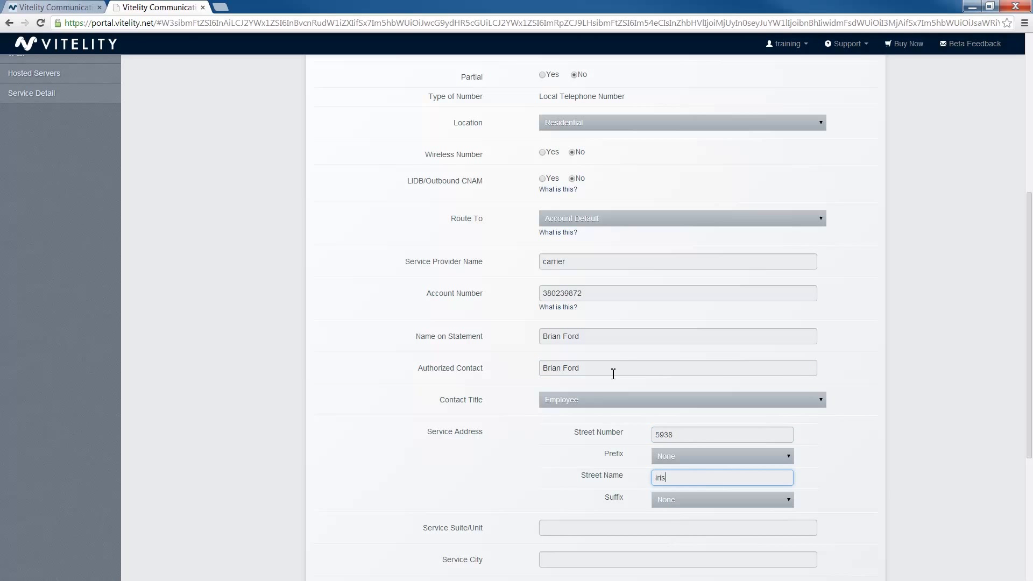
pyautogui.press('Tab')
pyautogui.press('Tab')
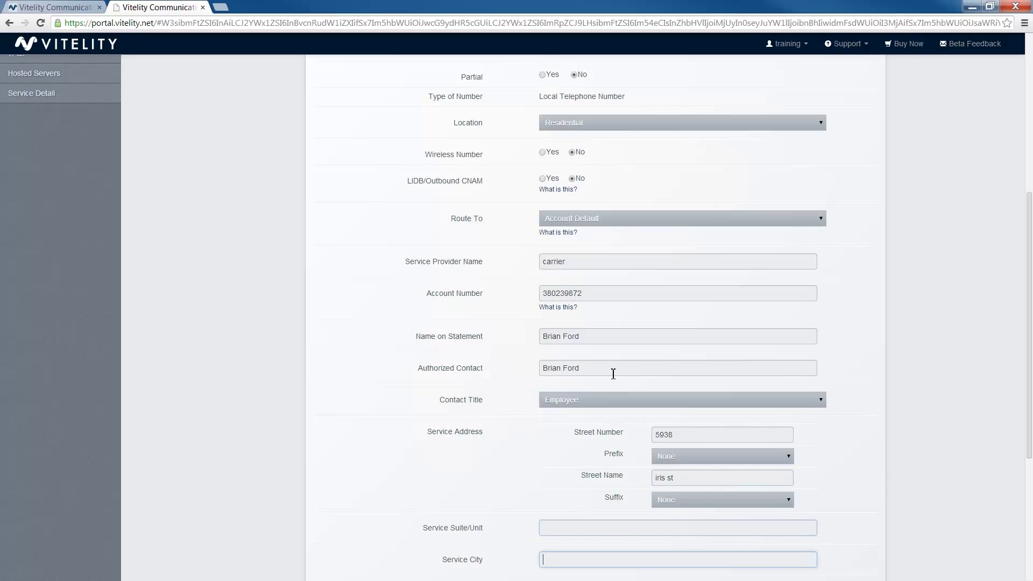
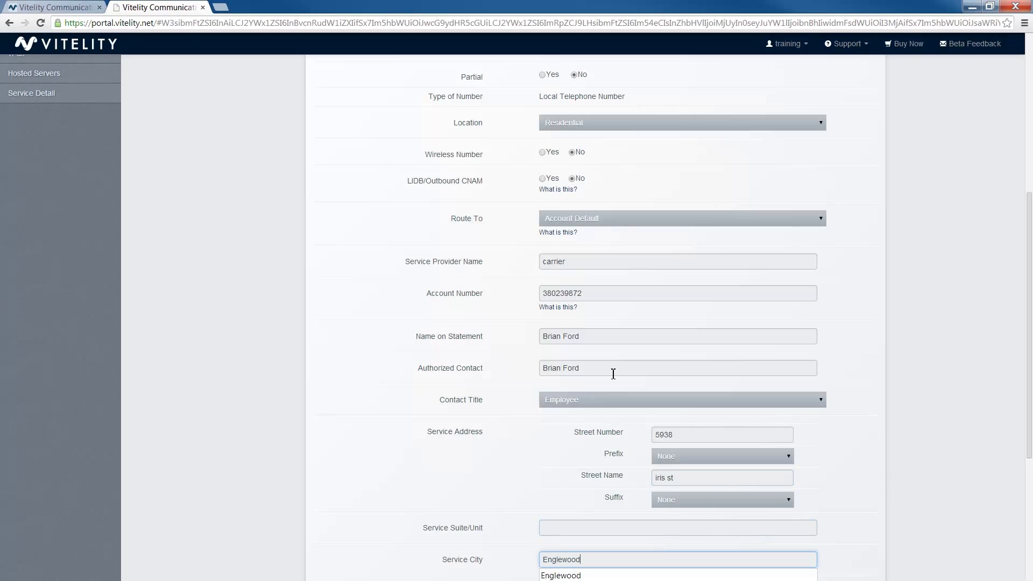
pyautogui.scroll(-5, 613, 373)
pyautogui.write('co')
pyautogui.click(613, 375)
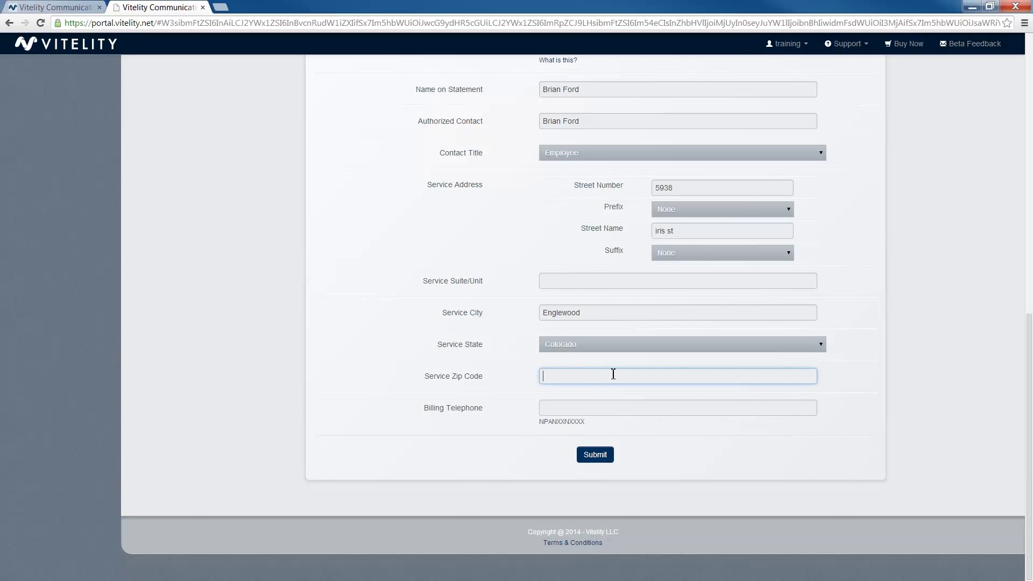
pyautogui.write('80112')
# Enter the billing telephone number and submit the port request form.
pyautogui.press('Tab')
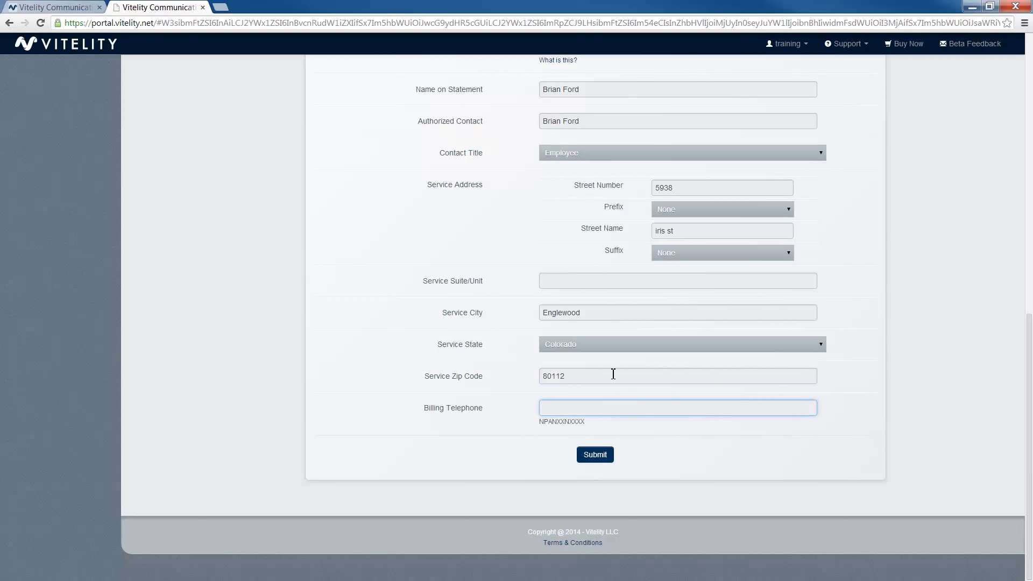
pyautogui.scroll(2, 638, 371)
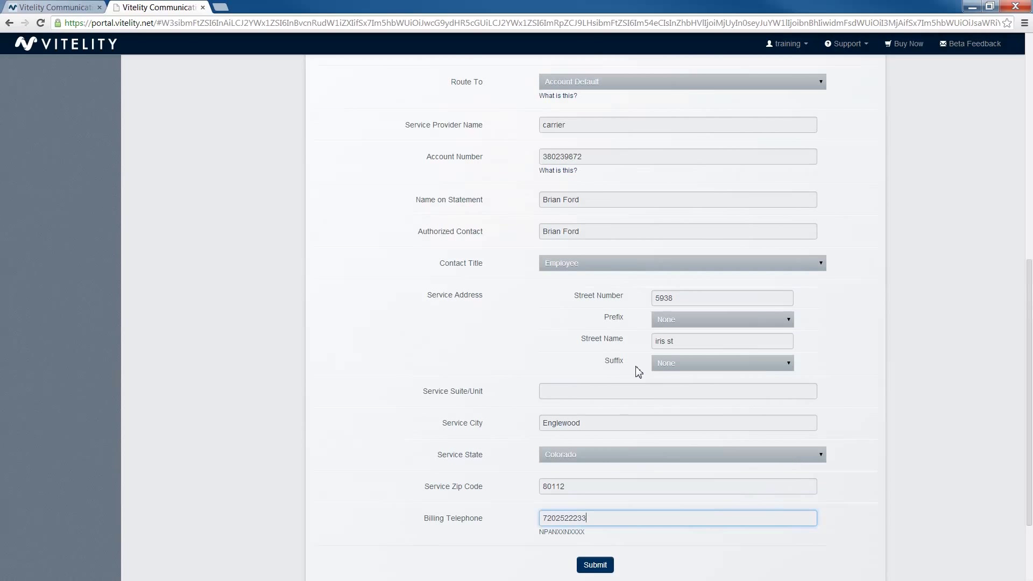
pyautogui.scroll(-2, 636, 371)
pyautogui.click(595, 457)
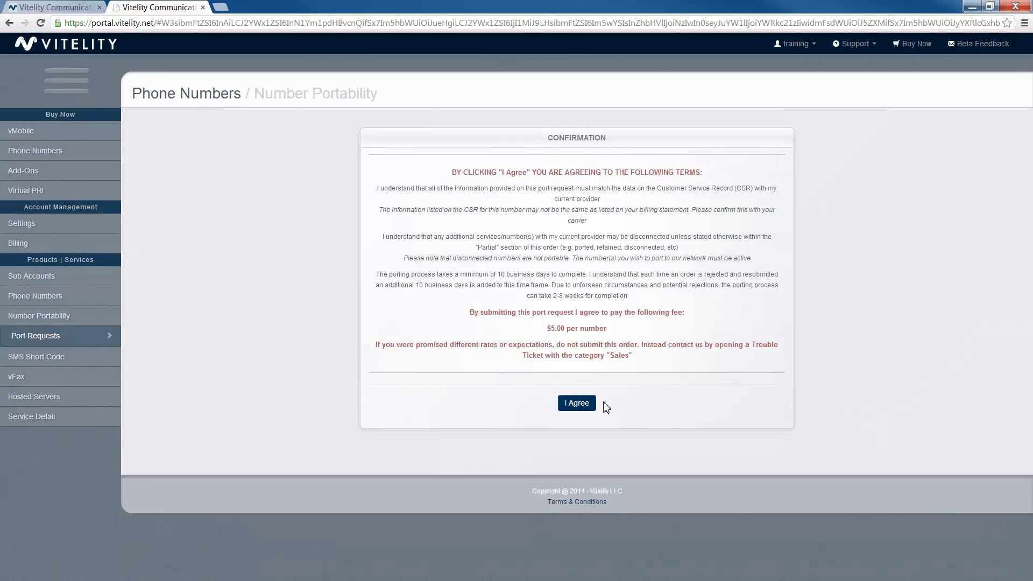
# Agree to the porting terms and the $5.00 per-number fee.
pyautogui.click(580, 405)
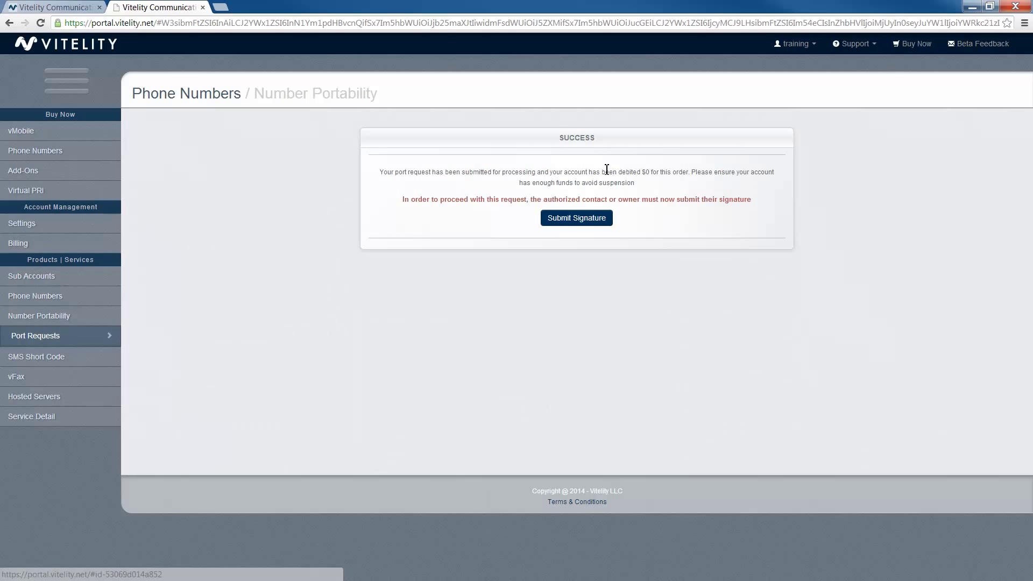
# Draw a handwritten signature in the Sign Here box and submit it.
pyautogui.click(602, 220)
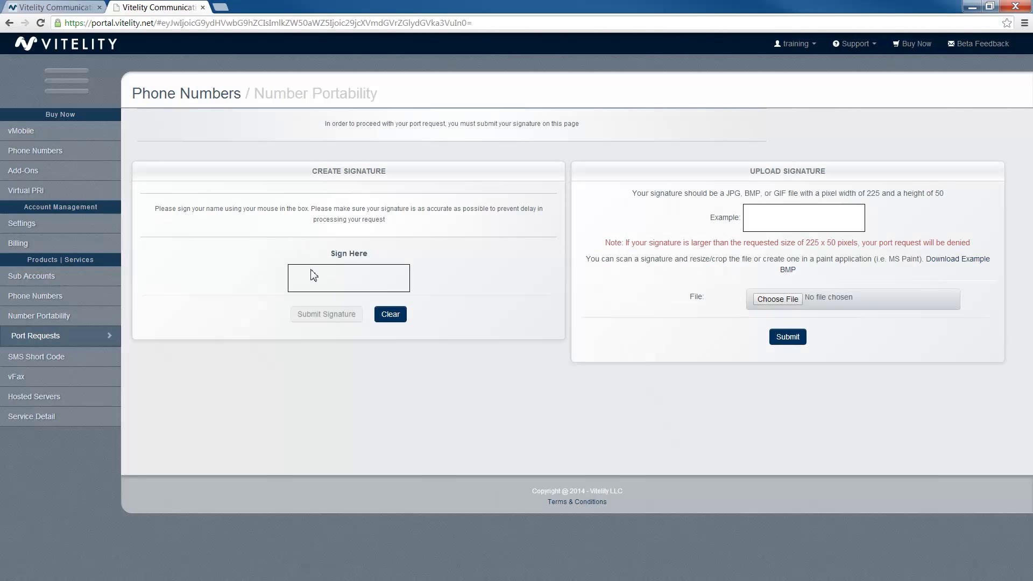
pyautogui.moveTo(290, 281)
pyautogui.mouseDown()
pyautogui.moveTo(323, 271)
pyautogui.moveTo(342, 275)
pyautogui.moveTo(325, 291)
pyautogui.moveTo(364, 289)
pyautogui.mouseUp()
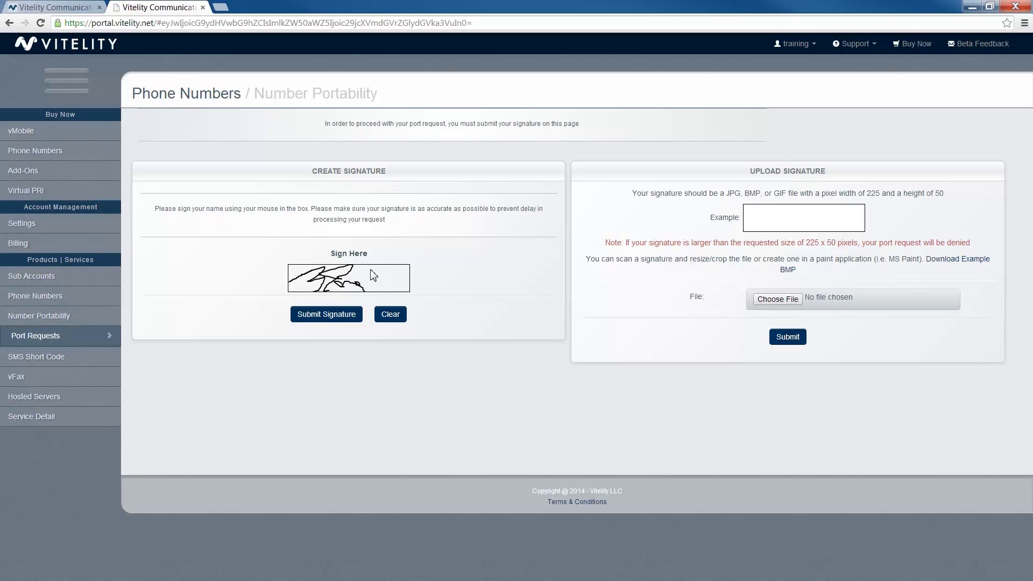
pyautogui.click(351, 317)
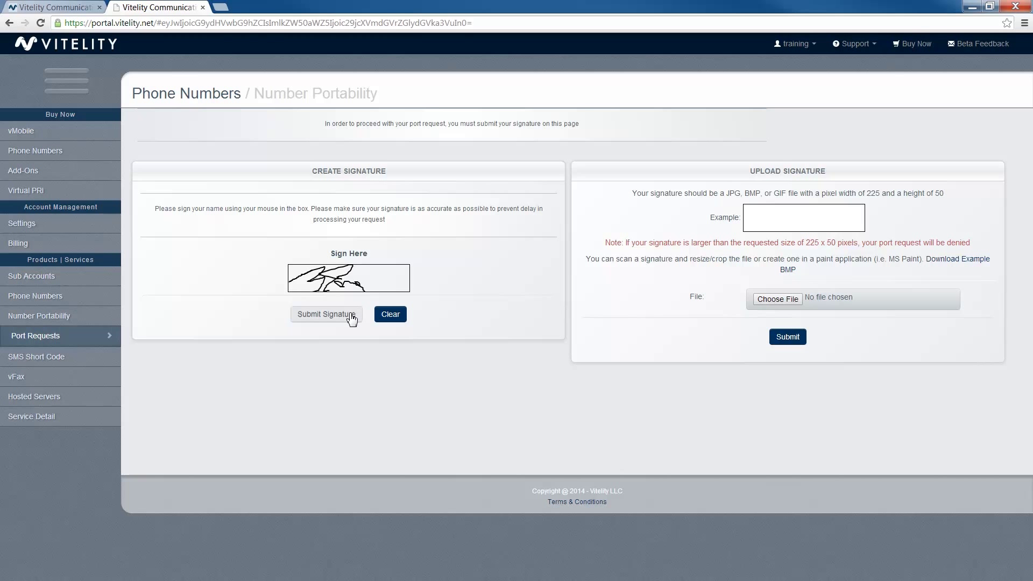
pyautogui.click(349, 319)
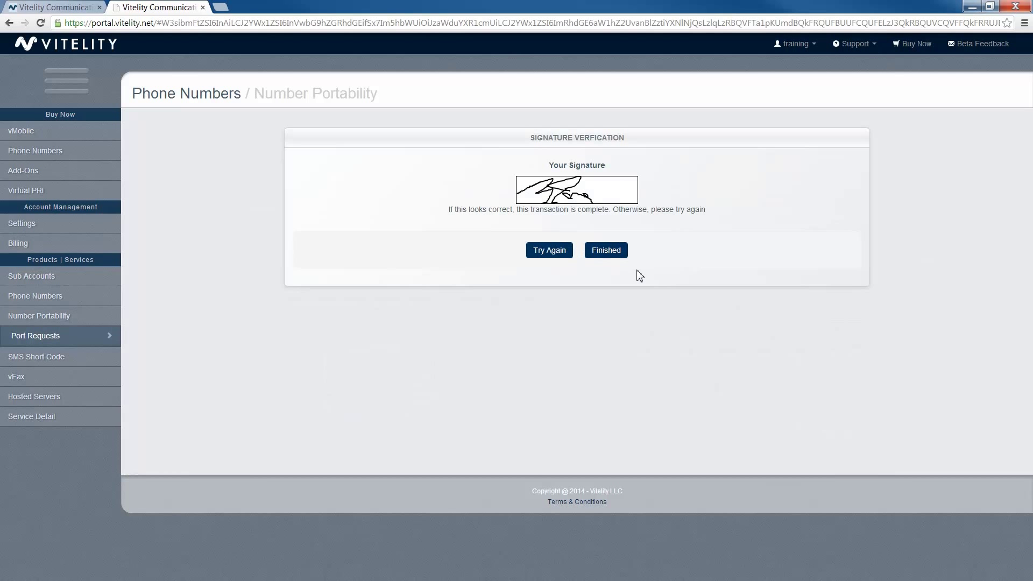
# Confirm the signature and check the new order shows Pending Approval in Current Orders.
pyautogui.click(616, 256)
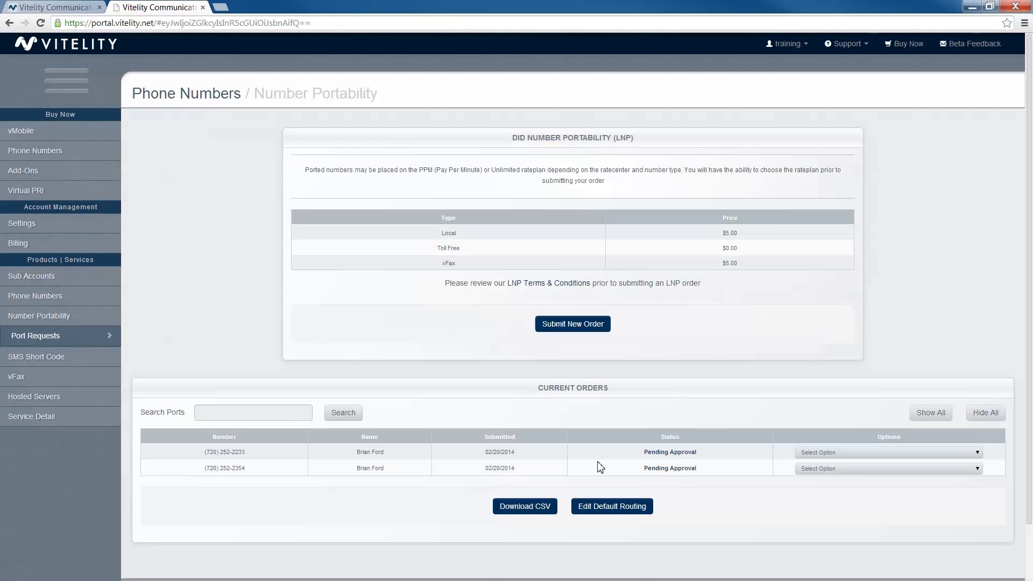
pyautogui.scroll(-2, 600, 467)
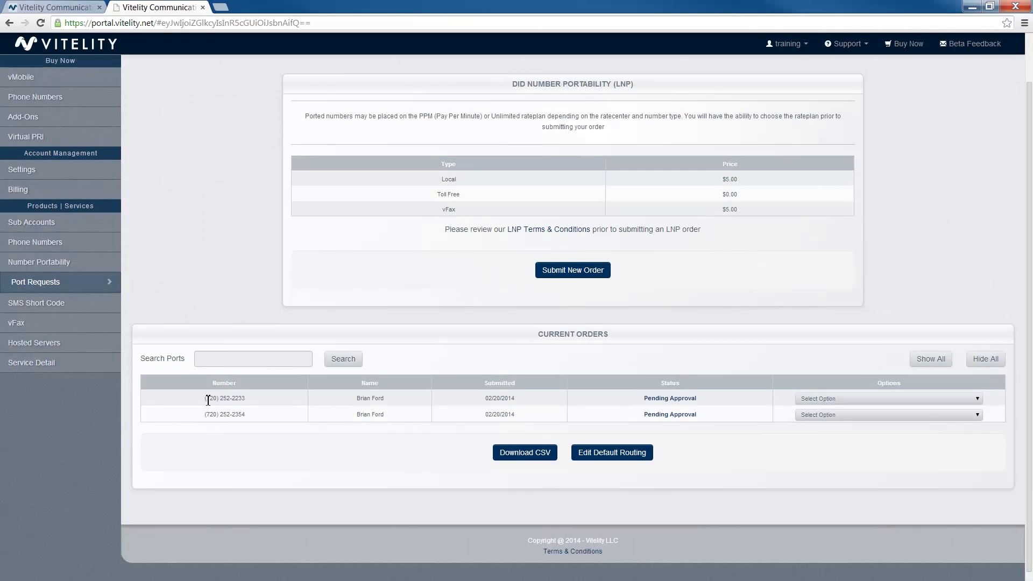
pyautogui.moveTo(206, 399); pyautogui.dragTo(254, 396)
pyautogui.scroll(1, 669, 495)
pyautogui.scroll(-1, 669, 495)
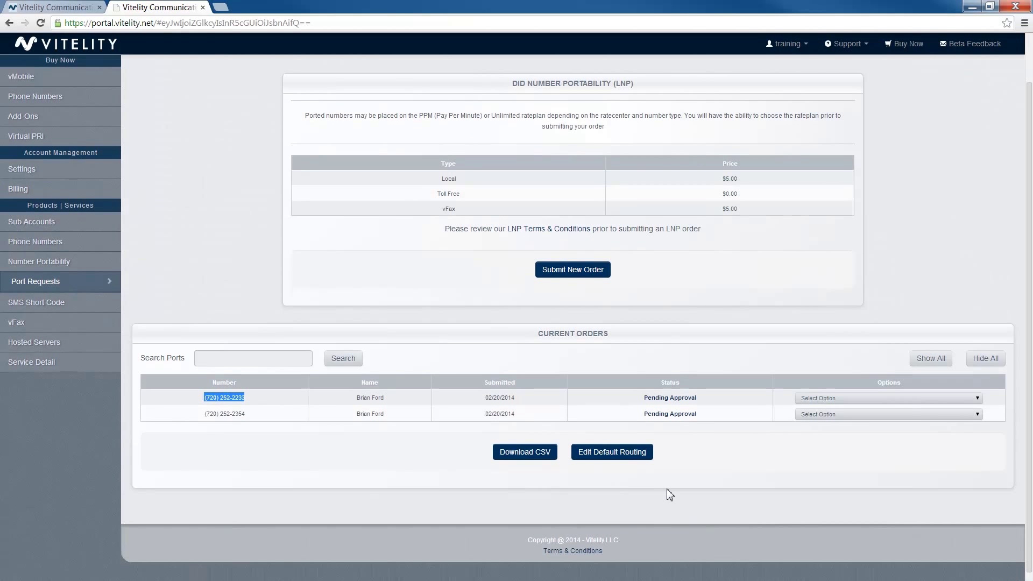
pyautogui.scroll(1, 670, 495)
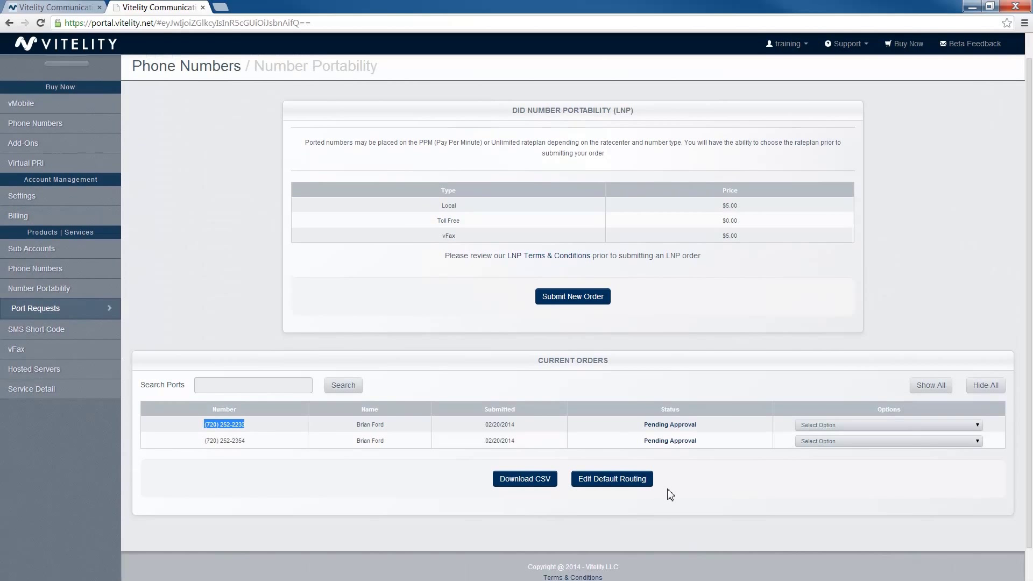